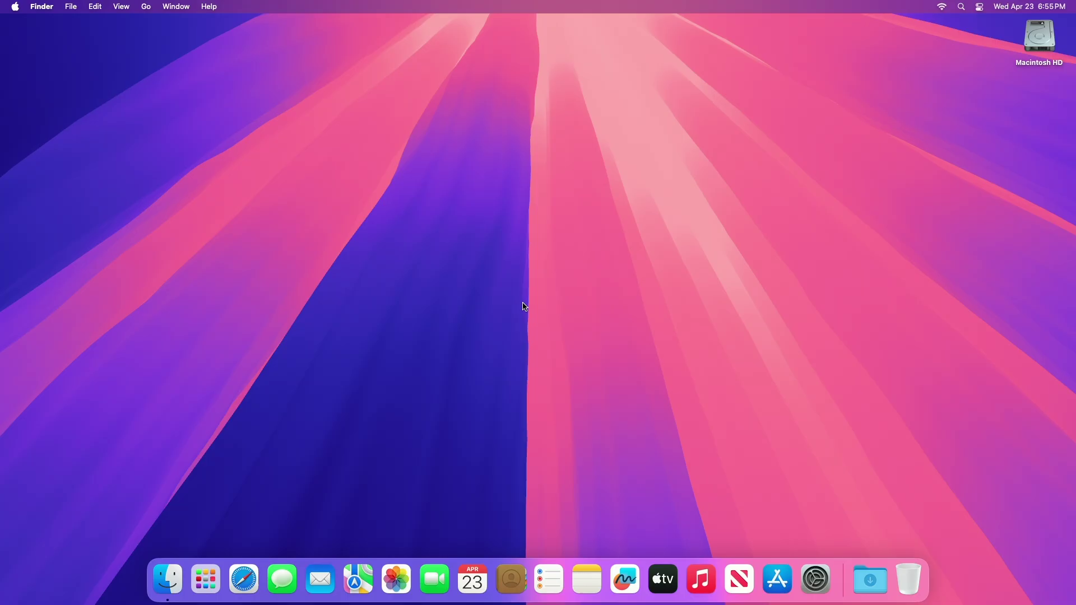
Step: Search Spotlight for 'terminal', then 'safari', then dismiss the search
key("super+space")
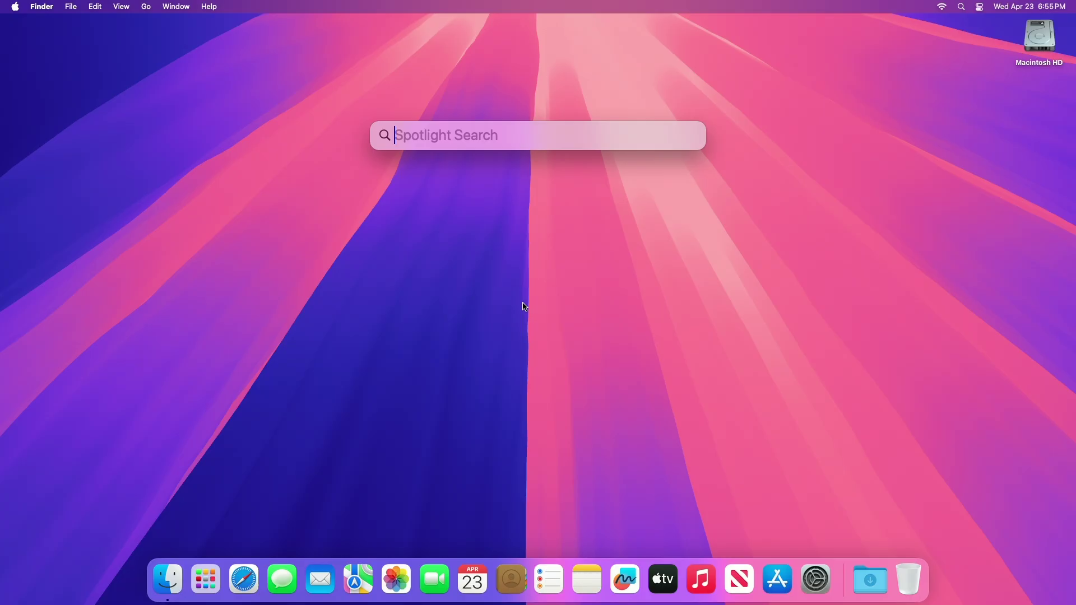
type("term")
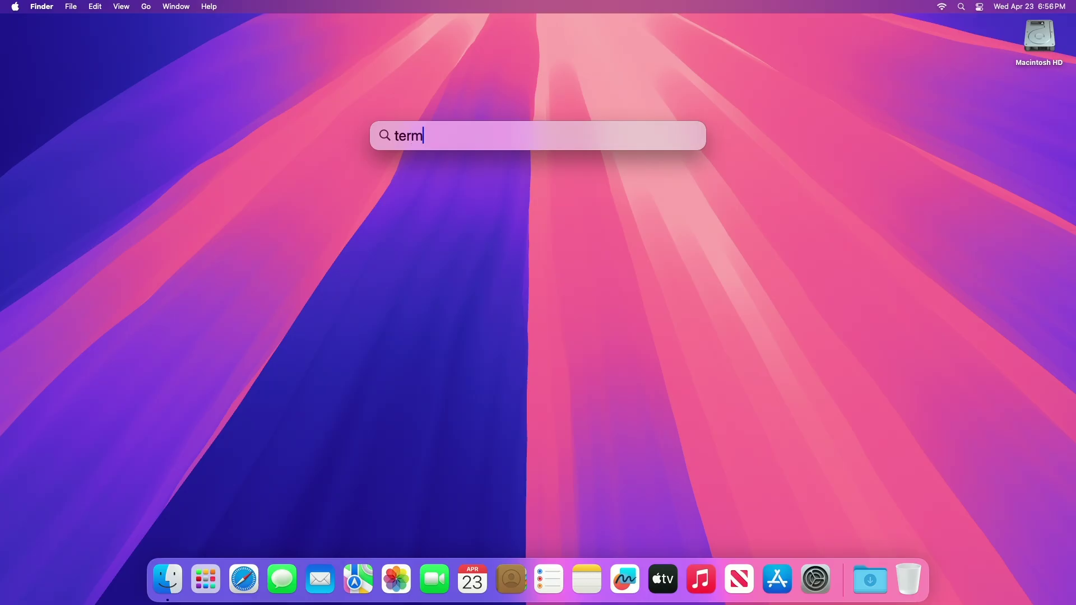
type("inal")
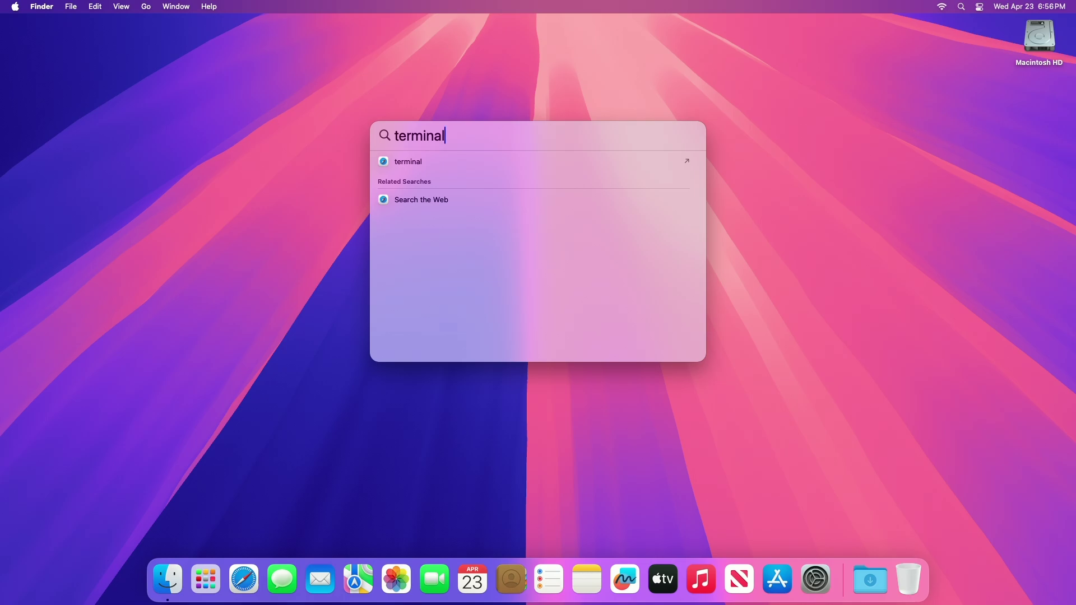
key("super+a")
key("BackSpace")
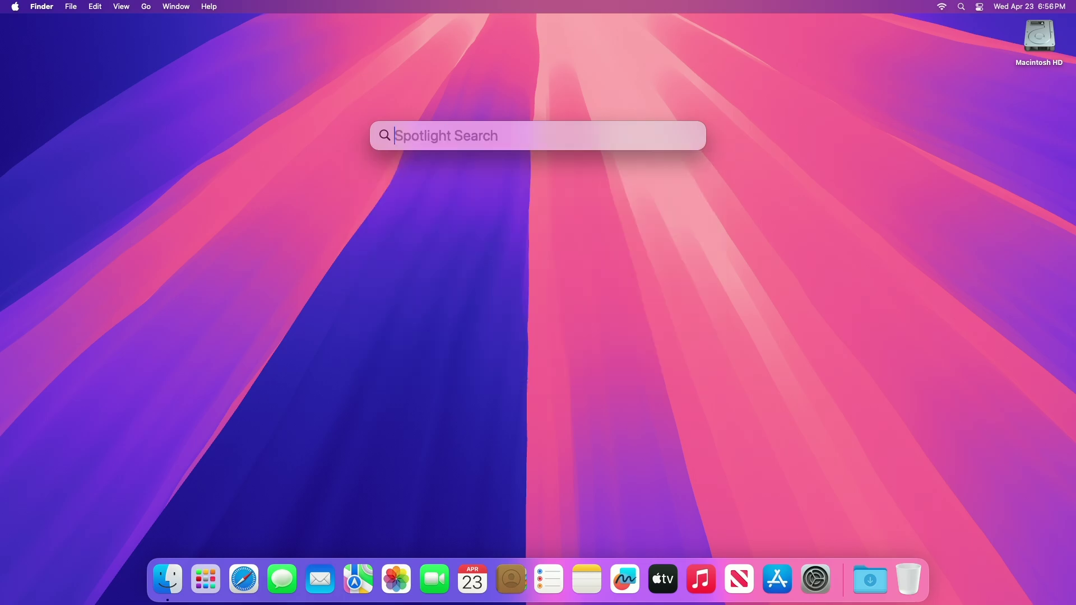
type("safari")
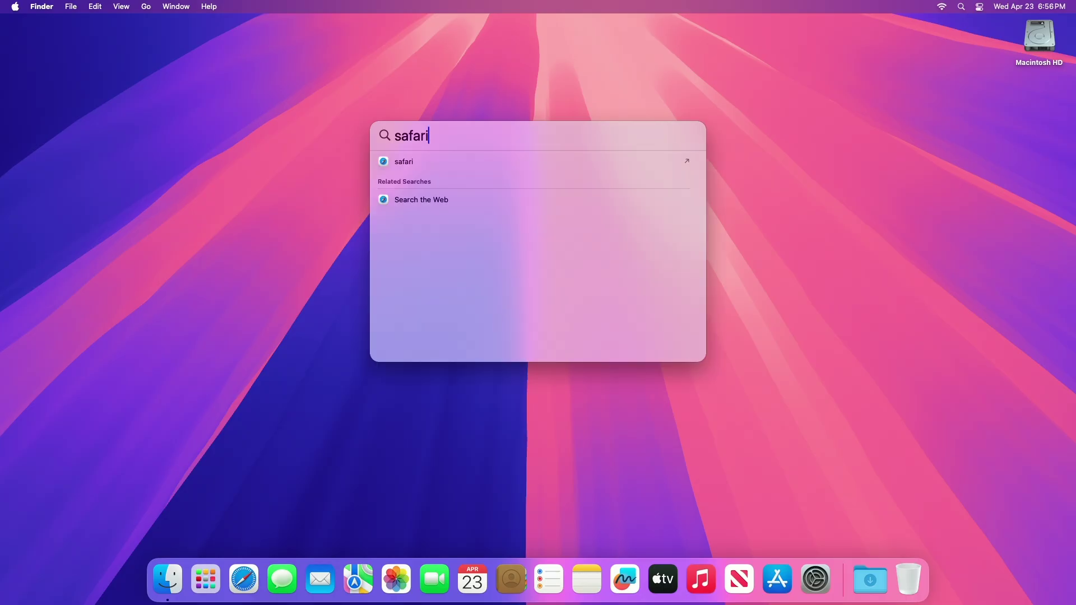
key("Escape")
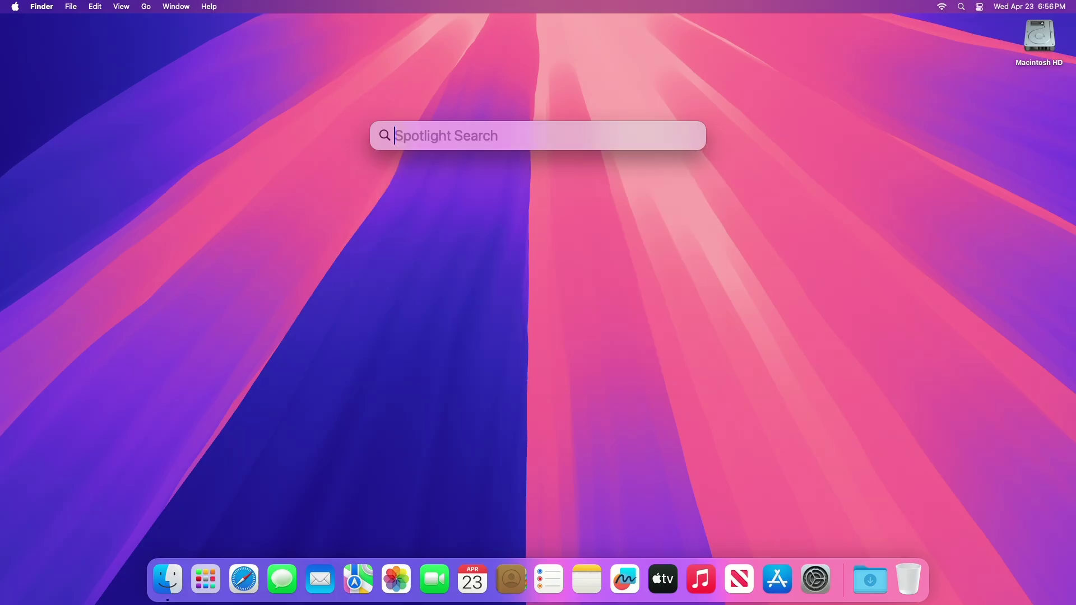
key("Escape")
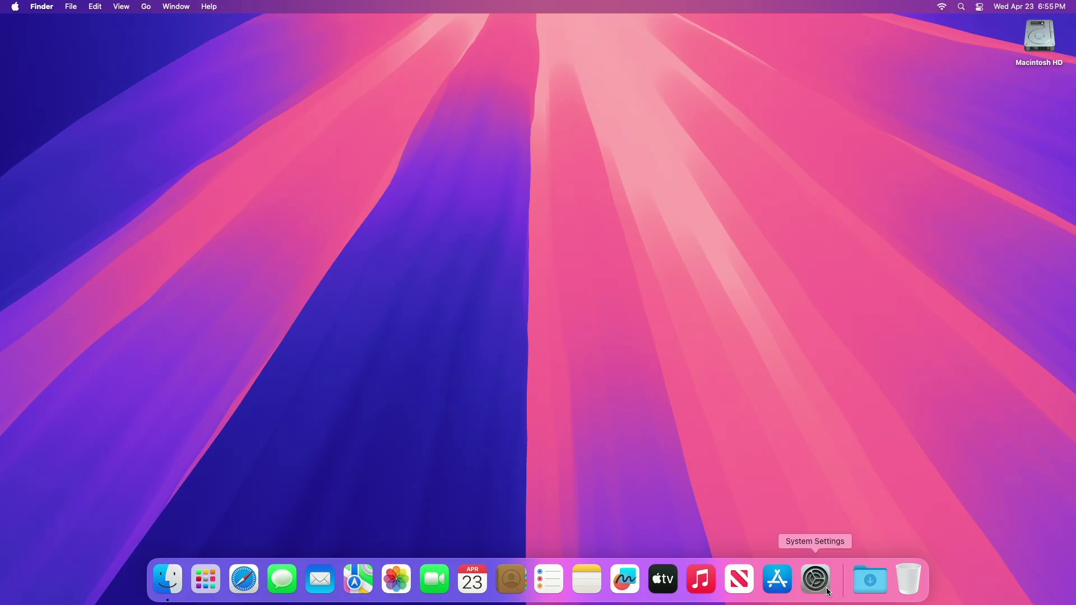
Step: Open System Settings' Spotlight pane and scroll down to the Search Privacy button
left_click(815, 579)
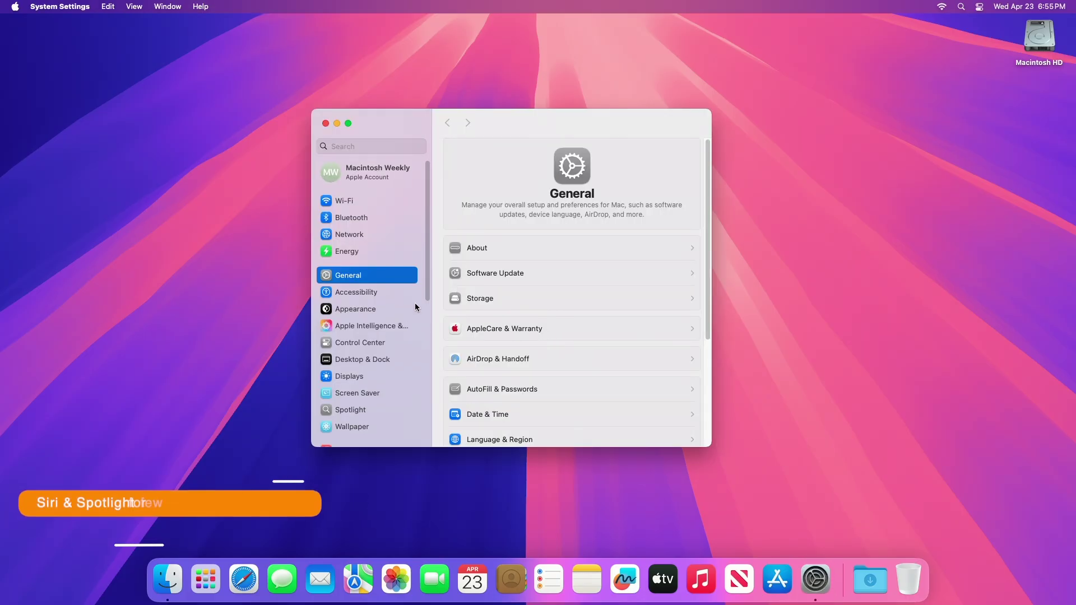
left_click(363, 411)
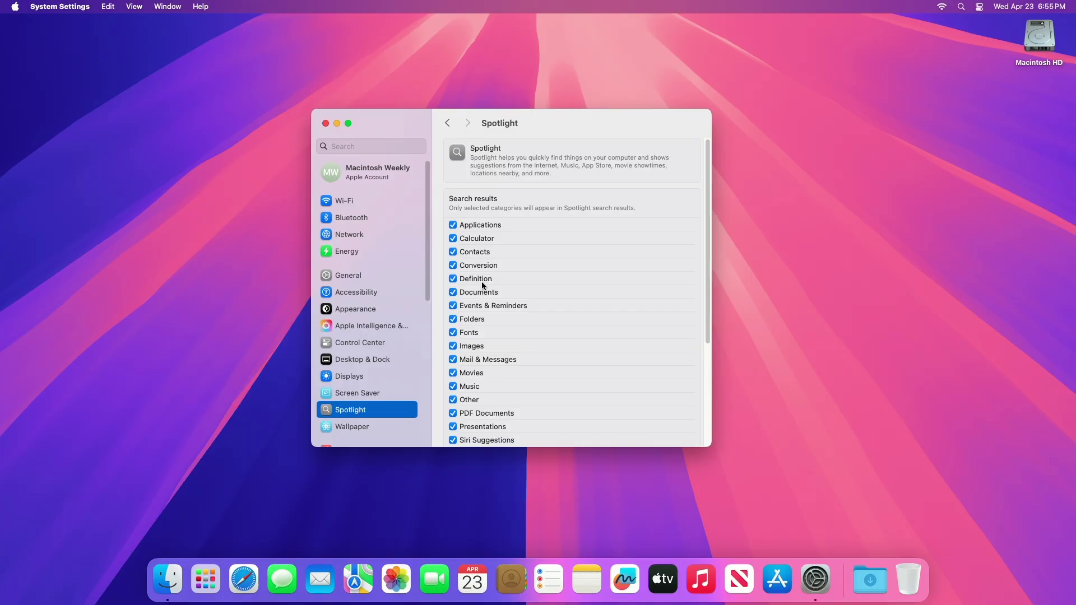
scroll(482, 286, "down", 4)
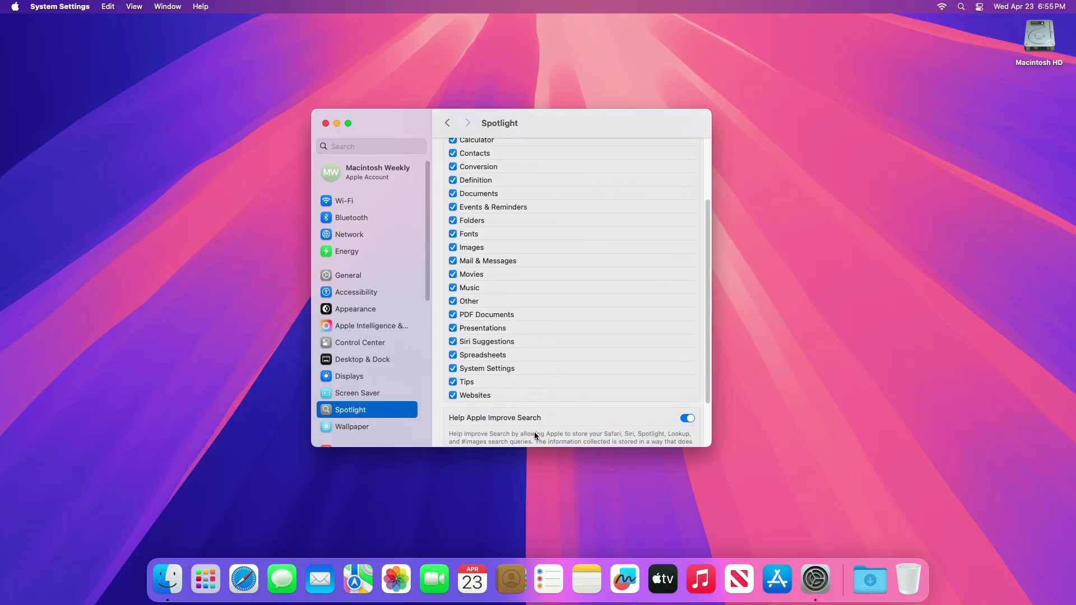
scroll(533, 437, "down", 3)
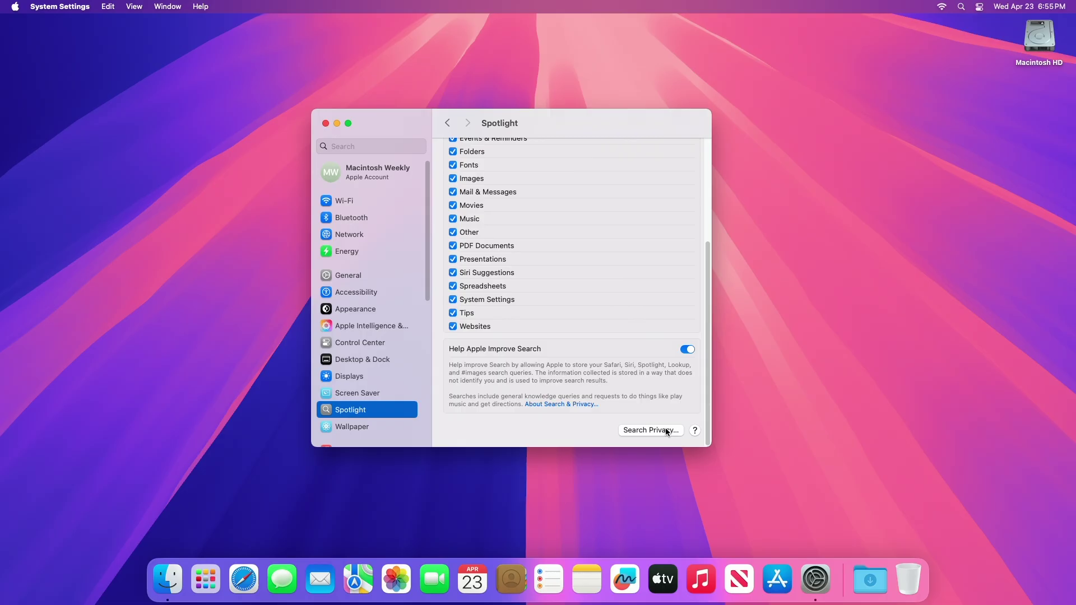
Step: Add Macintosh HD to the Spotlight Search Privacy list, then close the sheet
left_click(651, 430)
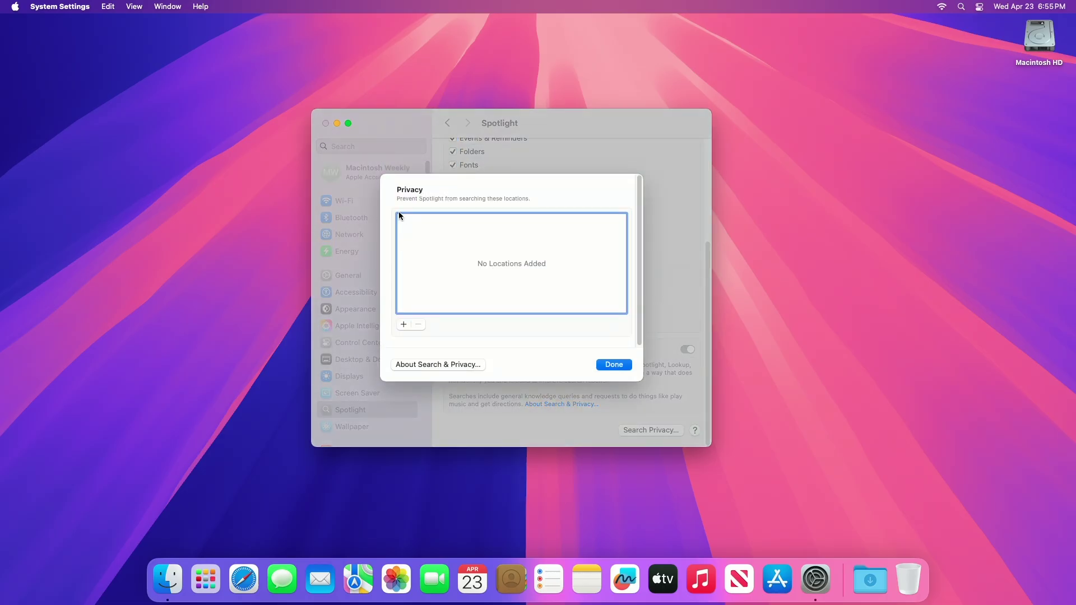
left_click(403, 324)
left_click(506, 199)
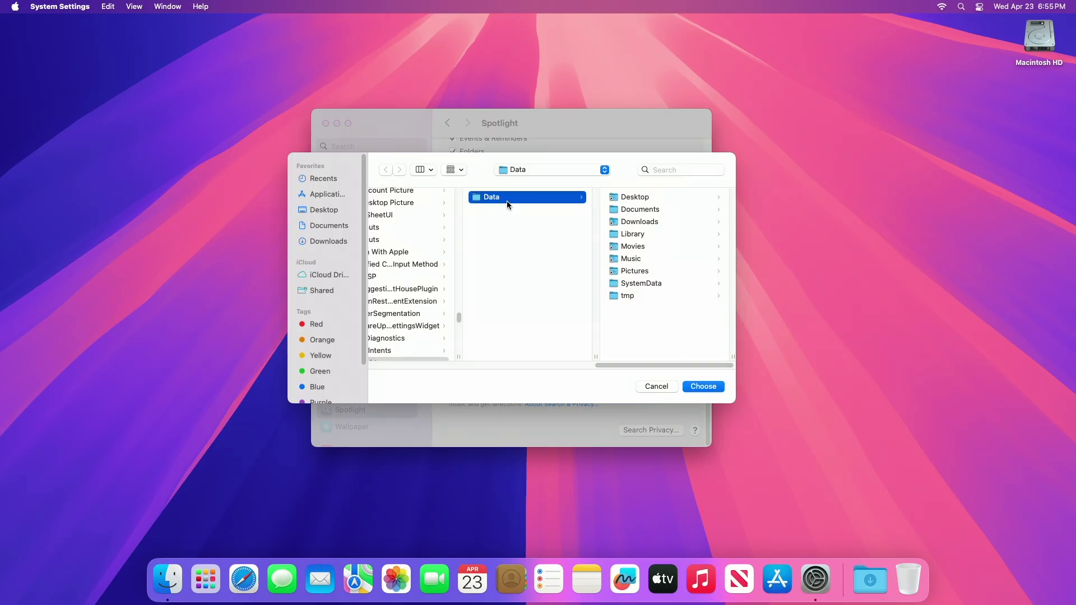
left_click(536, 172)
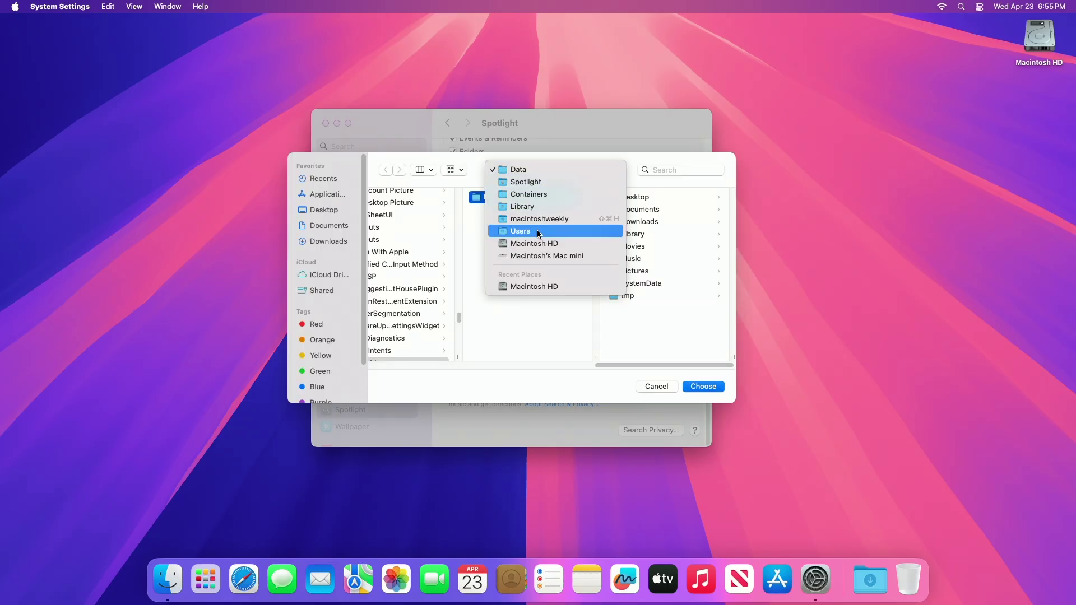
left_click(532, 287)
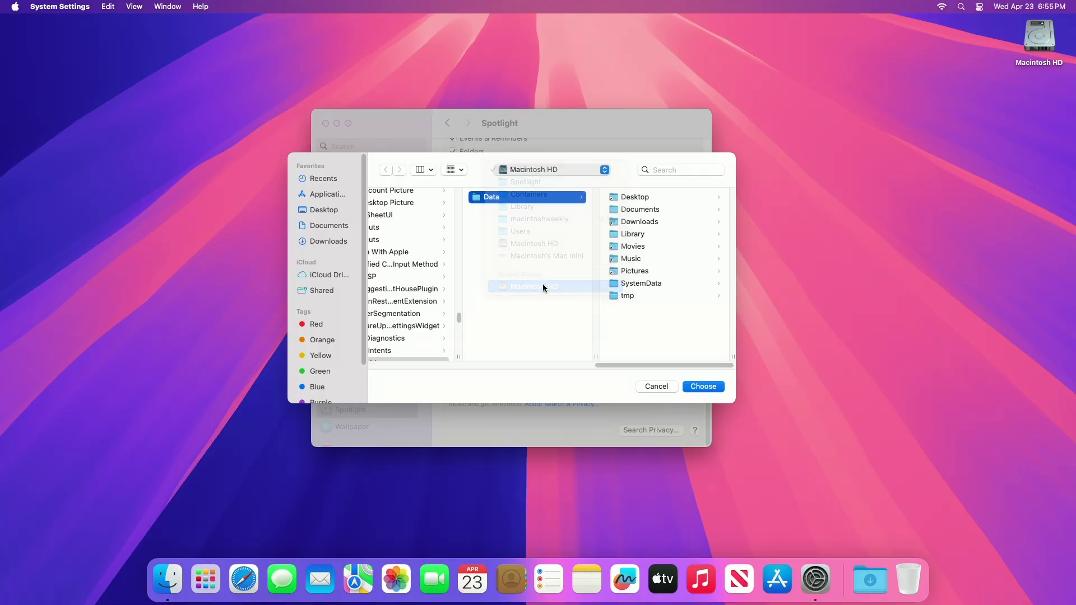
left_click(707, 386)
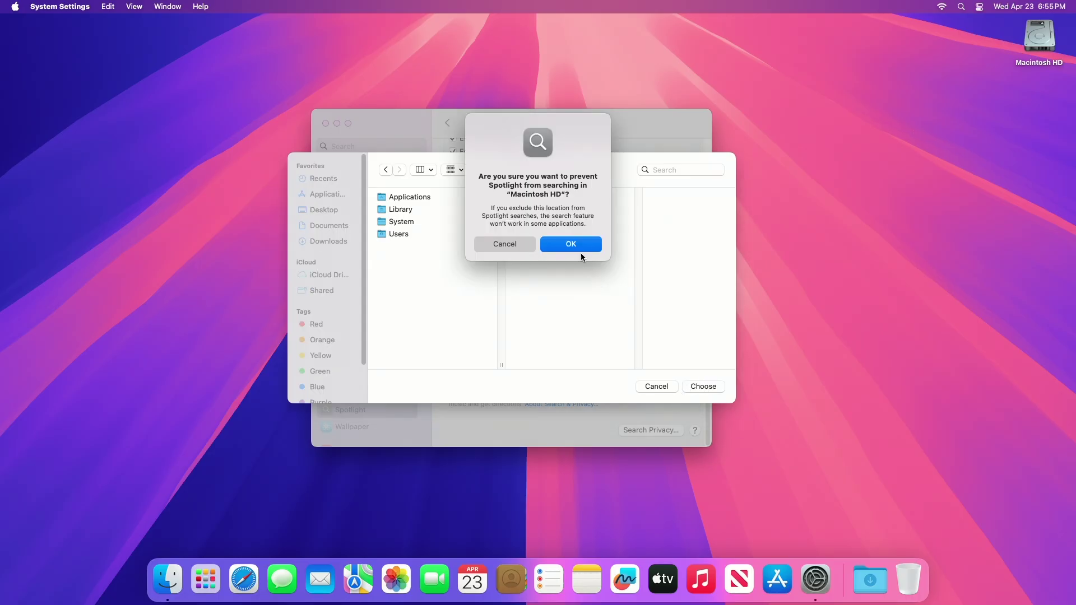
left_click(577, 244)
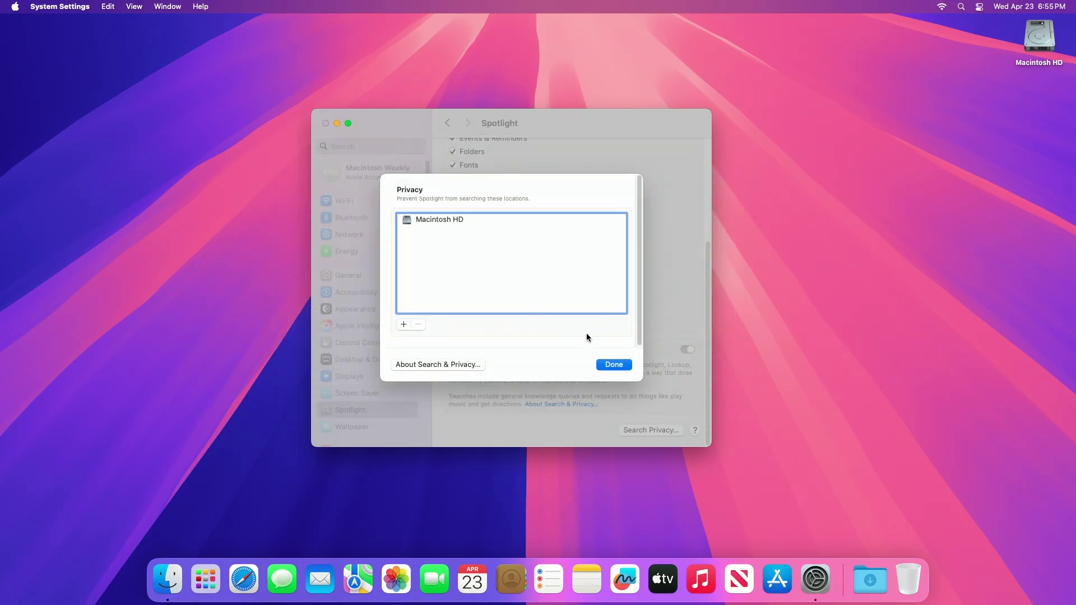
left_click(611, 366)
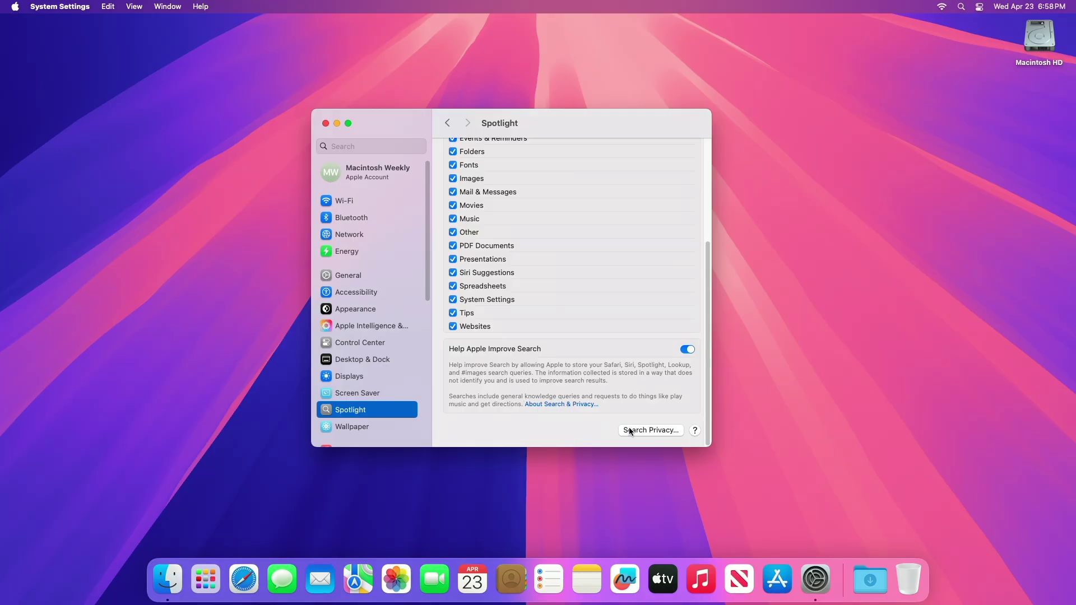
Step: Remove Macintosh HD from the Search Privacy list and close it with Done
left_click(659, 431)
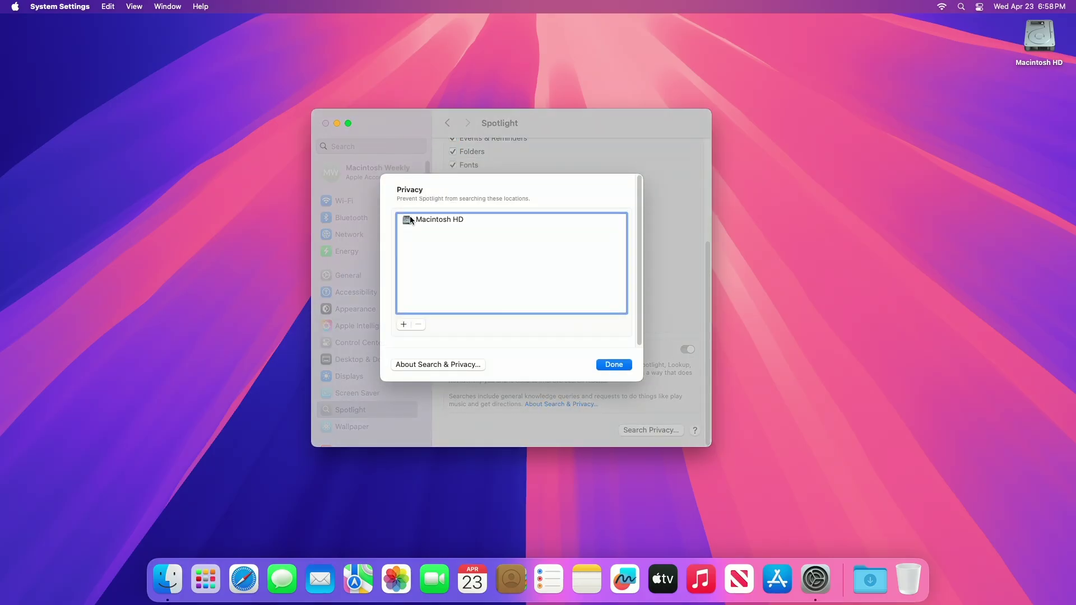
left_click(409, 219)
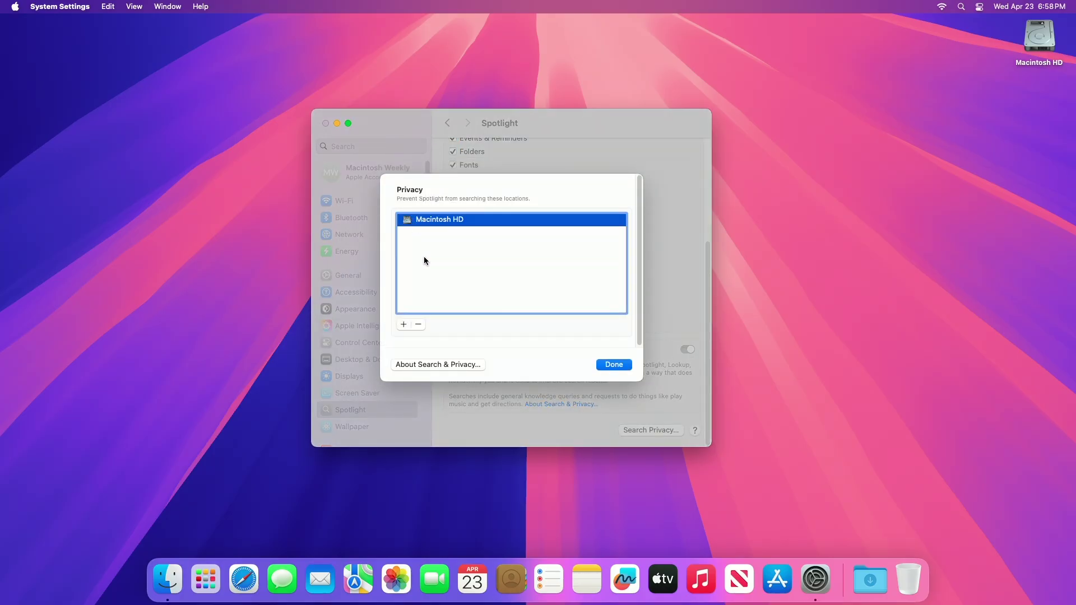
left_click(418, 324)
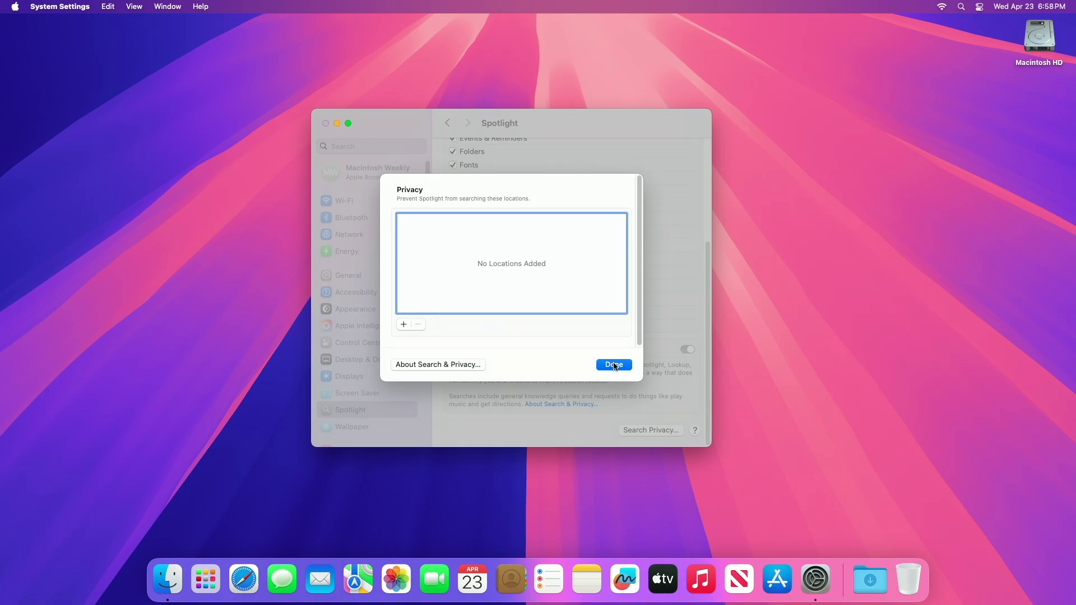
left_click(614, 364)
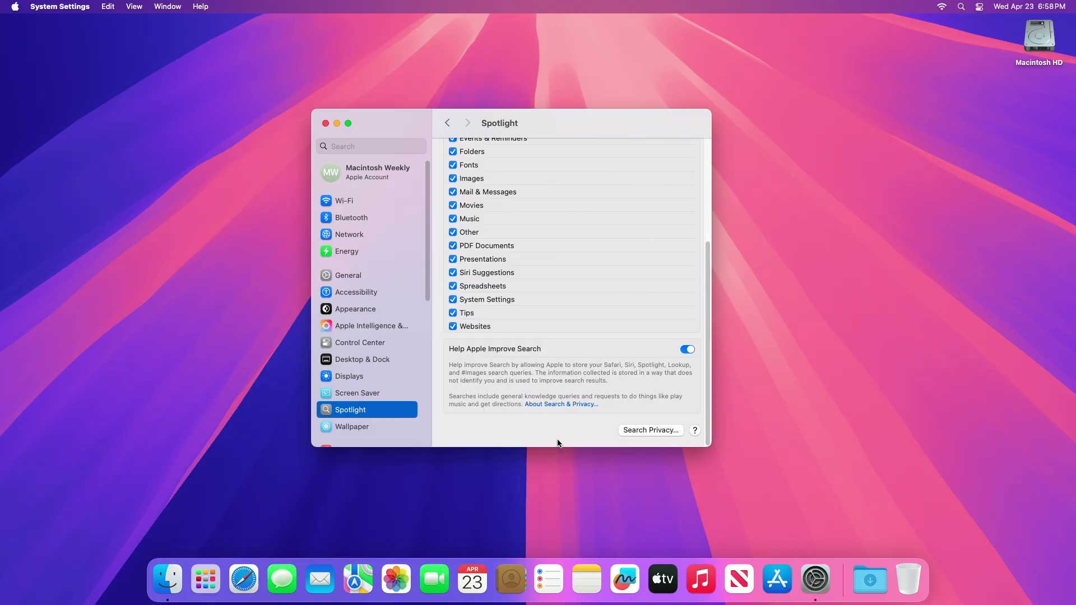
Step: Quit System Settings and search Spotlight for 'terminal', correcting the last letter
key("super+q")
key("super+space")
type("ter")
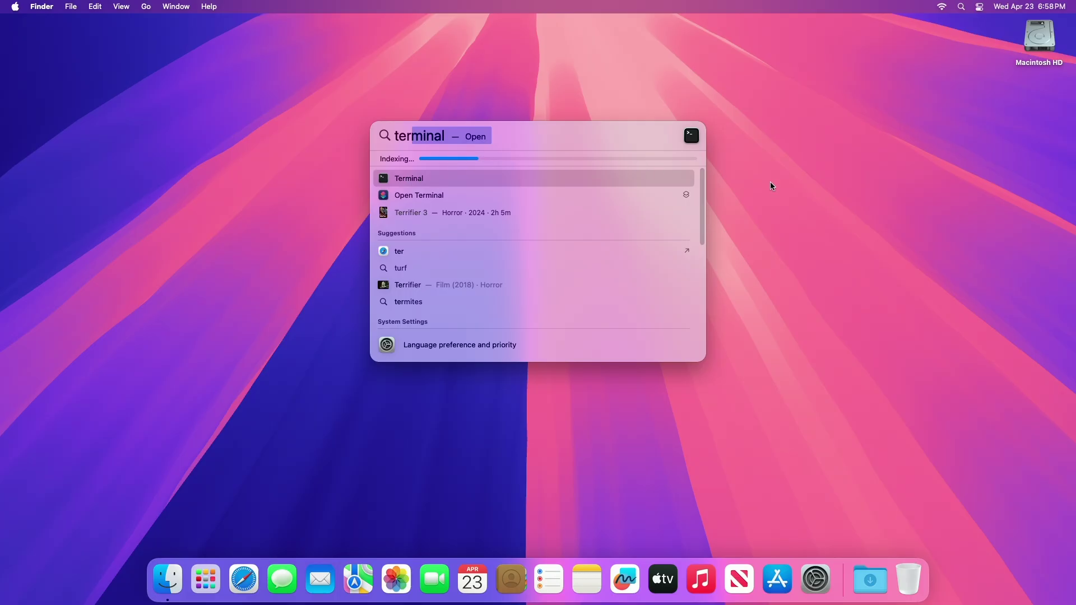
type("minal")
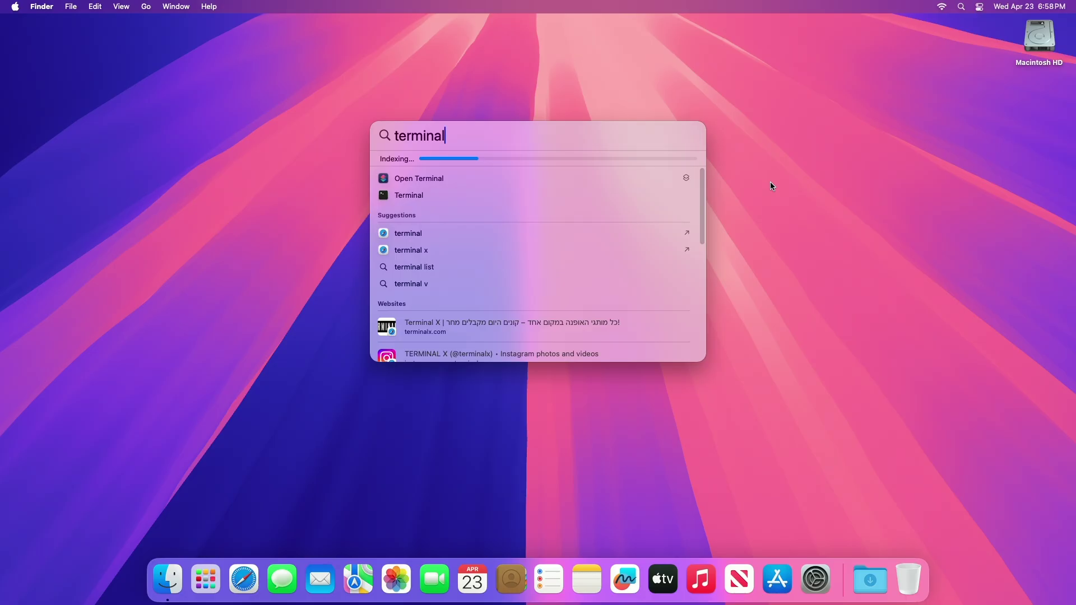
key("BackSpace")
key("BackSpace")
key("BackSpace")
key("BackSpace")
key("BackSpace")
key("BackSpace")
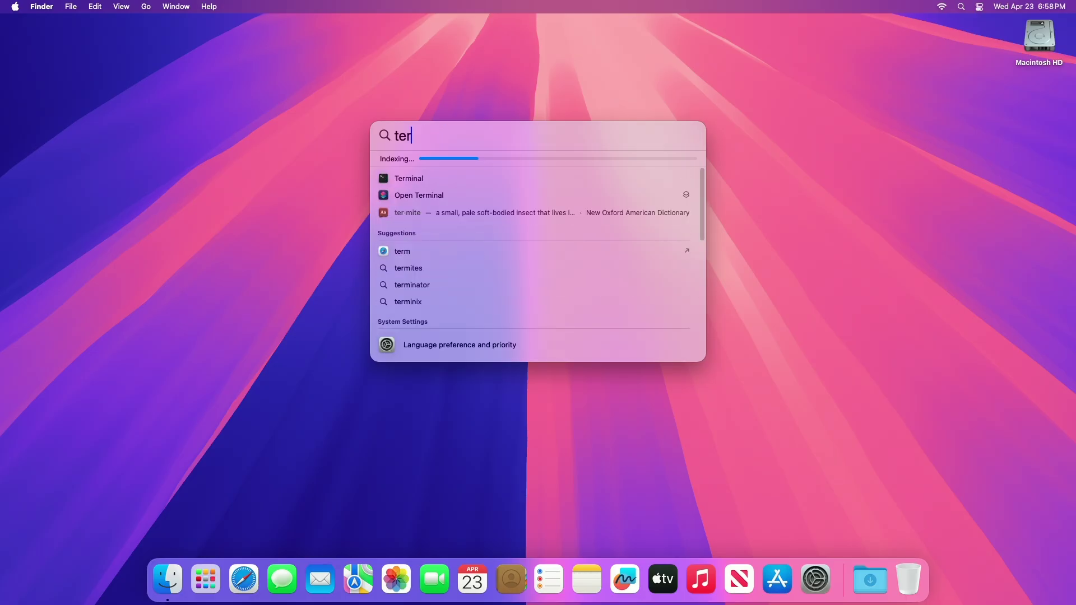
type("r")
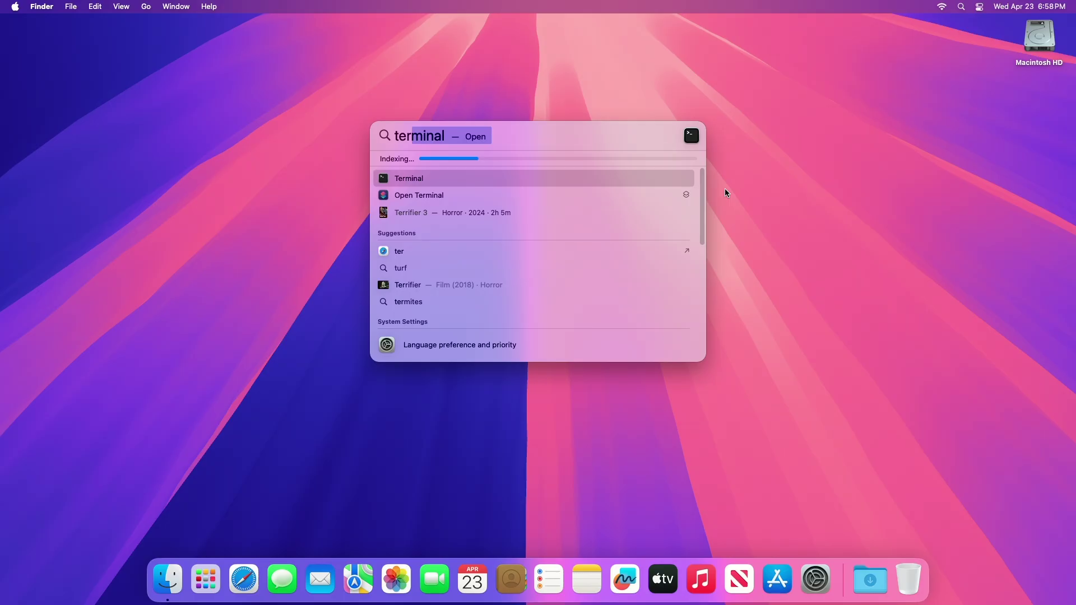
Step: Launch Terminal from Launchpad's Other folder
key("Escape")
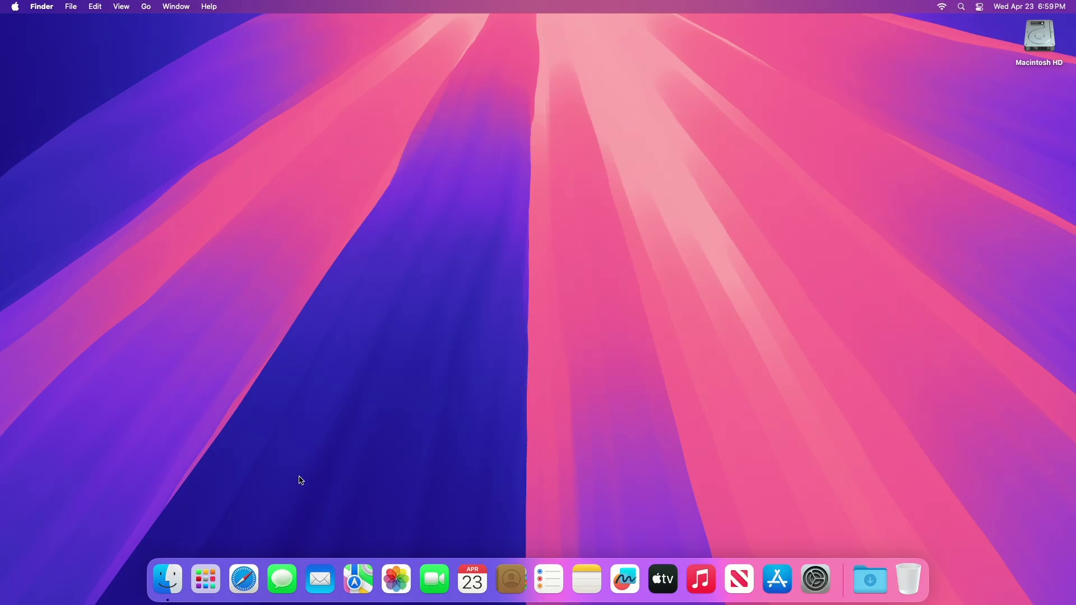
left_click(217, 567)
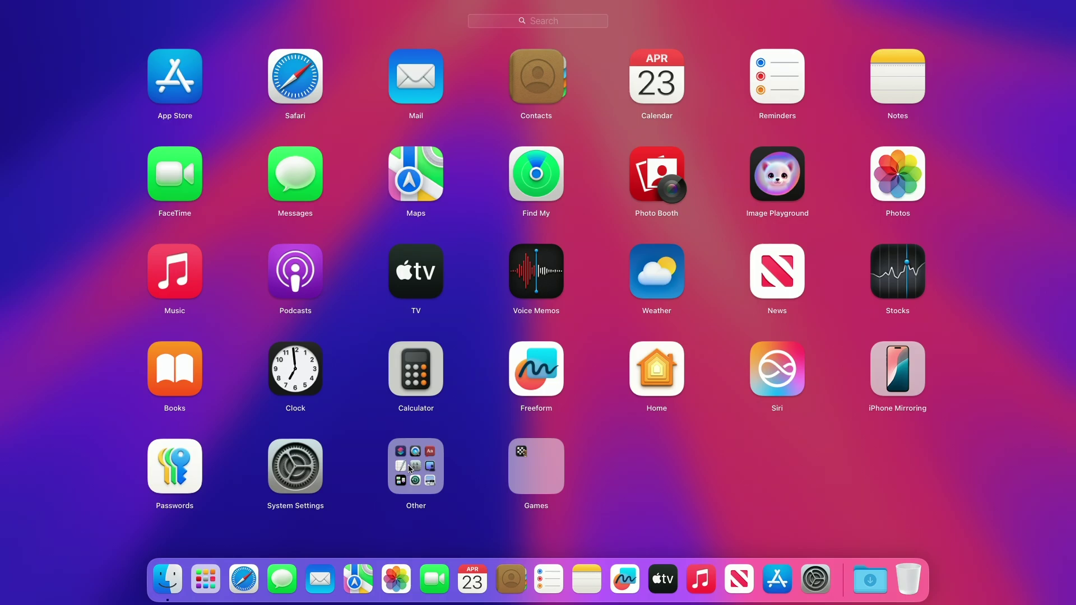
left_click(407, 465)
left_click(654, 395)
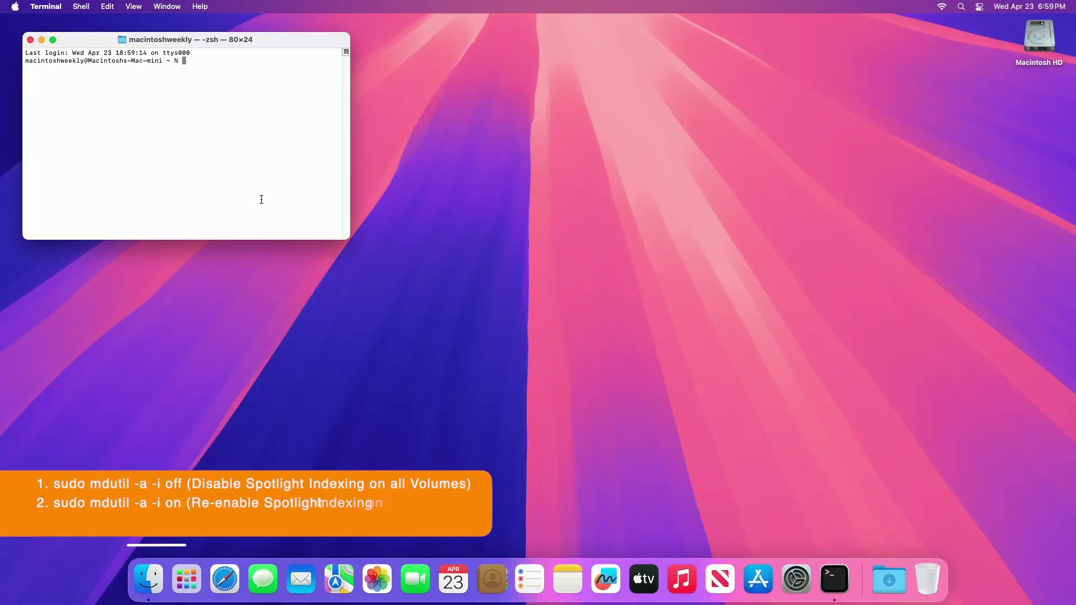
Step: Turn off indexing on all volumes with 'sudo mdutil -a -i off', entering the admin password
type("sudo ")
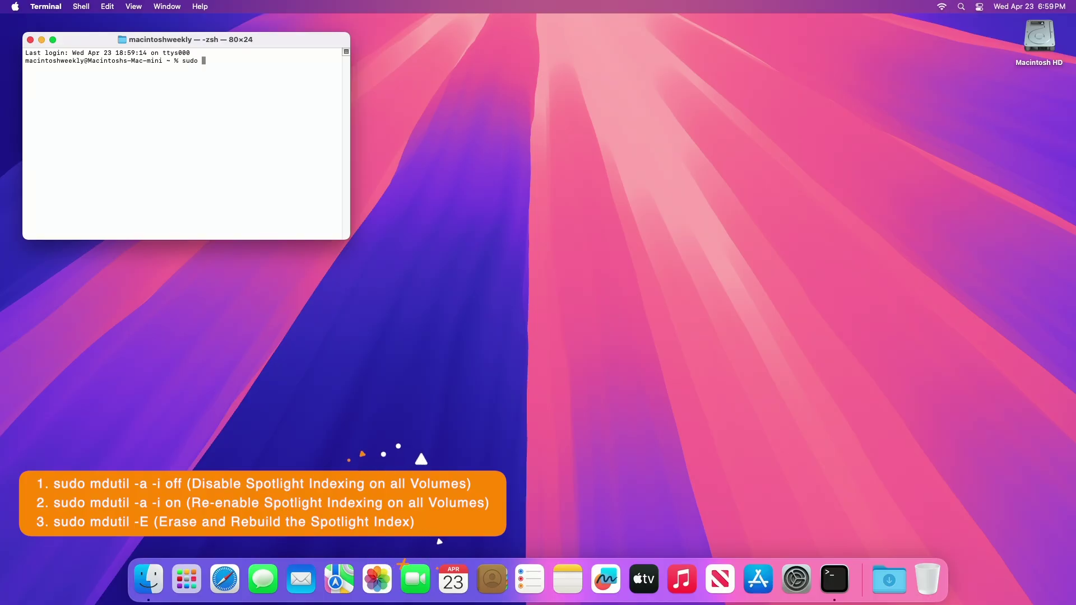
type("mdutil -a -i off")
key("Return")
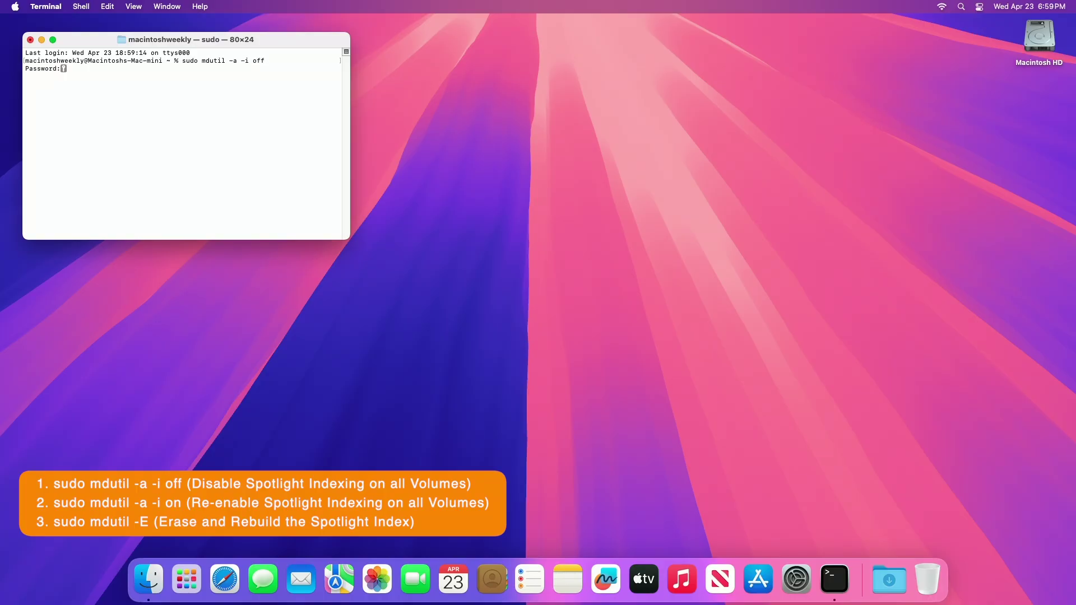
key("Return")
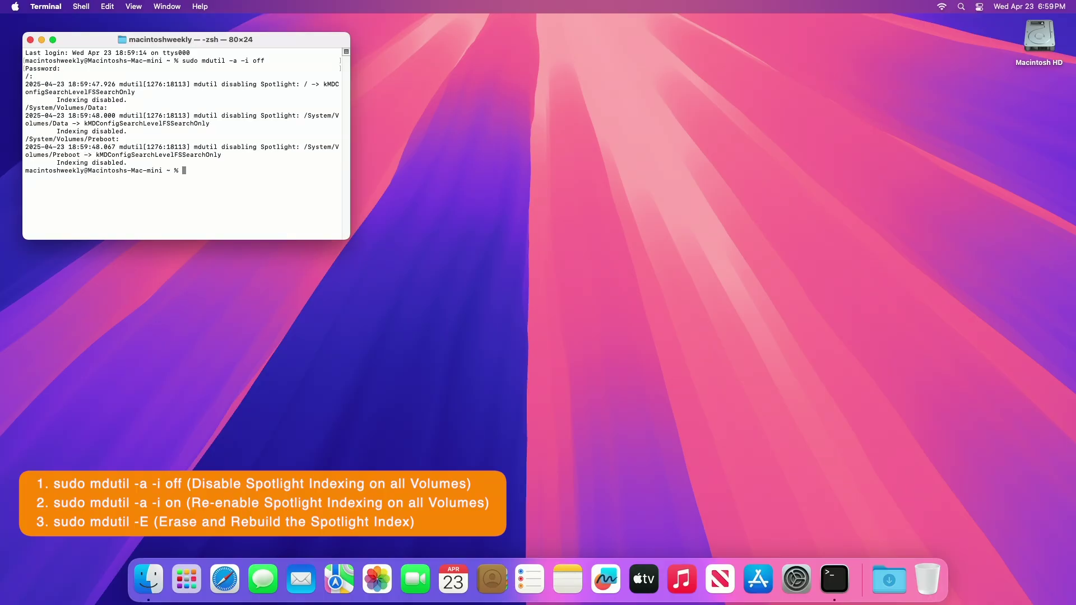
Step: Re-enable indexing with 'sudo mdutil -a -i on' and rebuild the index with 'sudo mdutil -E'
type("sudo mdutil -a -i on")
key("Return")
type("sud")
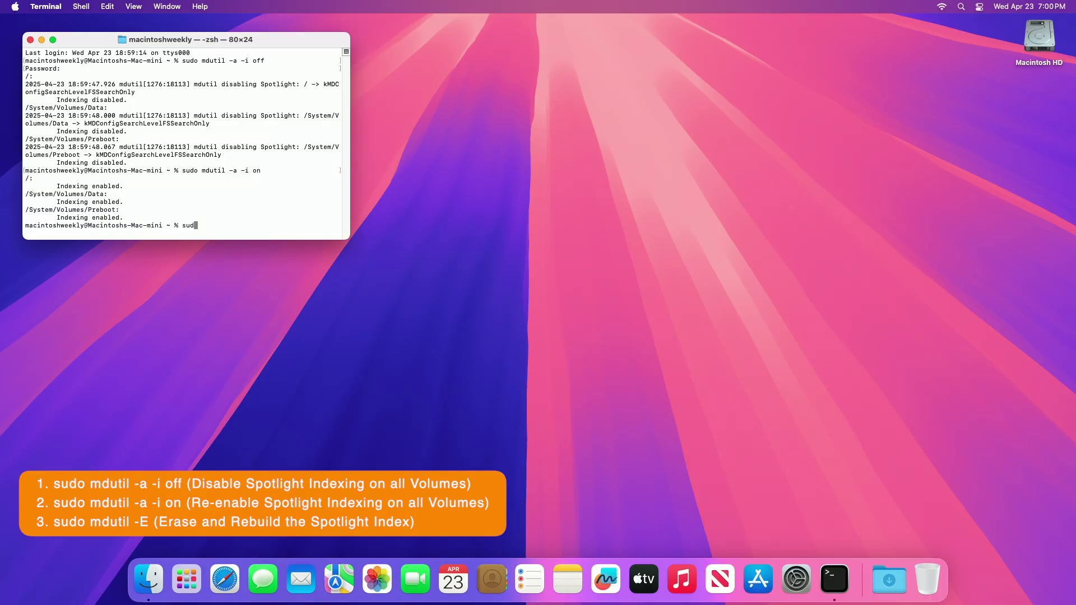
type("o mdutil -E")
key("Return")
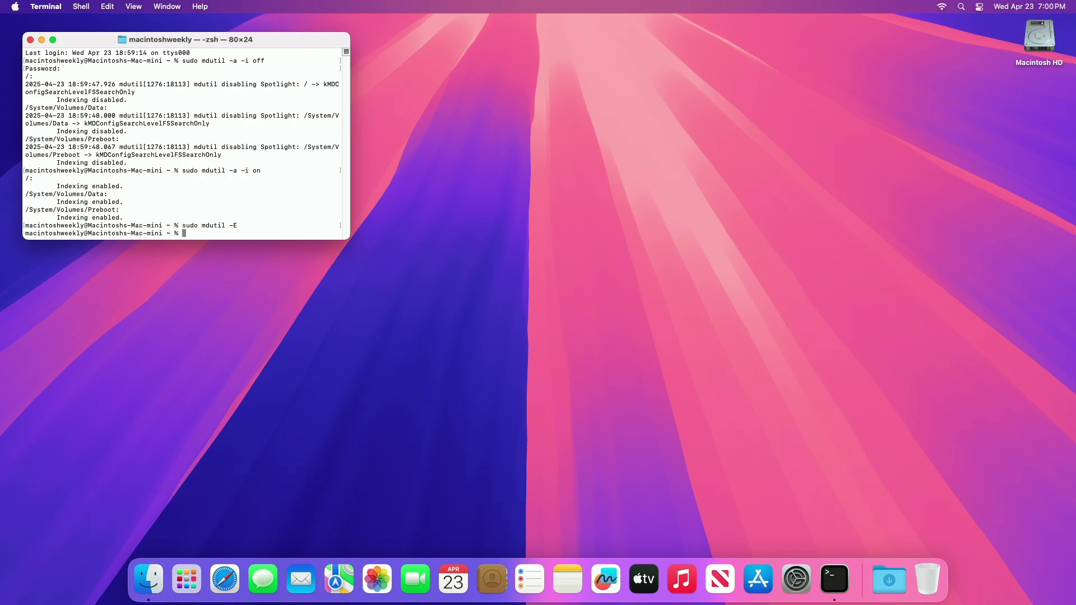
Step: Quit Terminal and type 'ter' into a new Spotlight search
key("super+q")
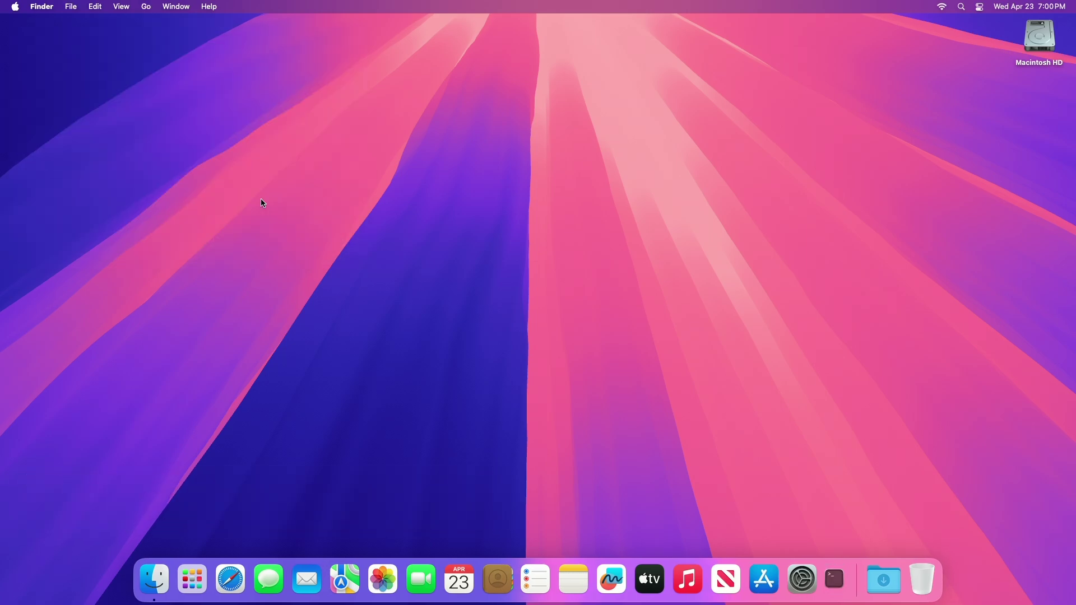
key("super+space")
type("ter")
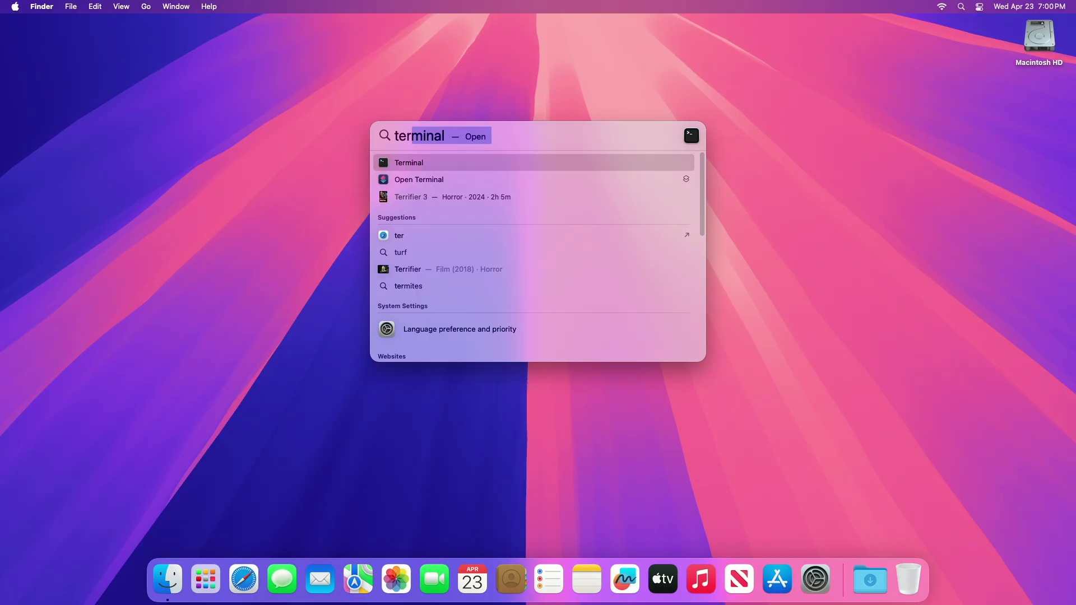
Step: Clear the 'ter' query and close the Spotlight bar
key("Escape")
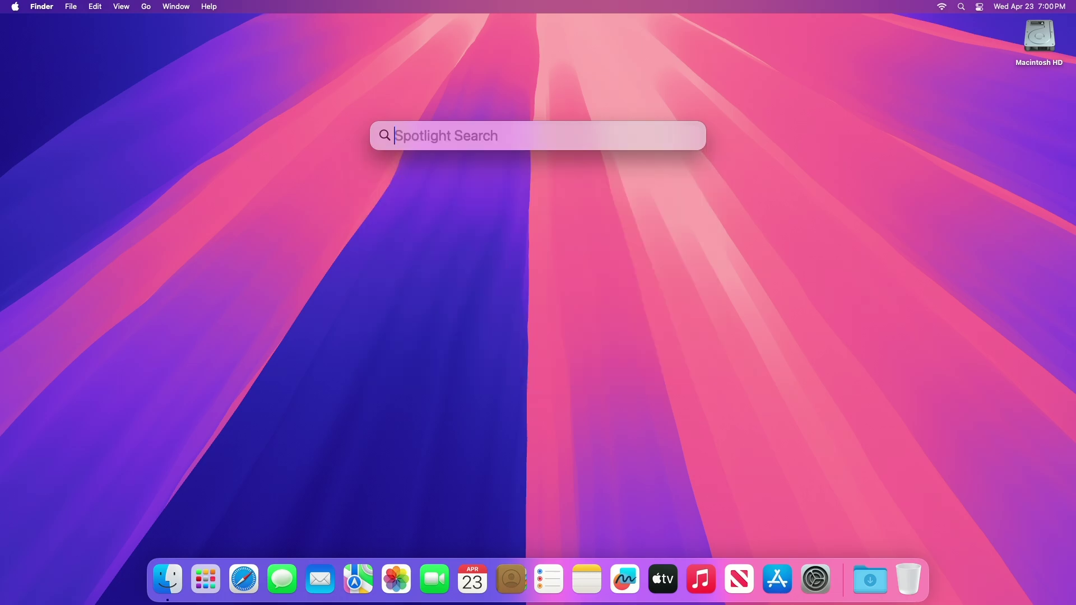
key("Escape")
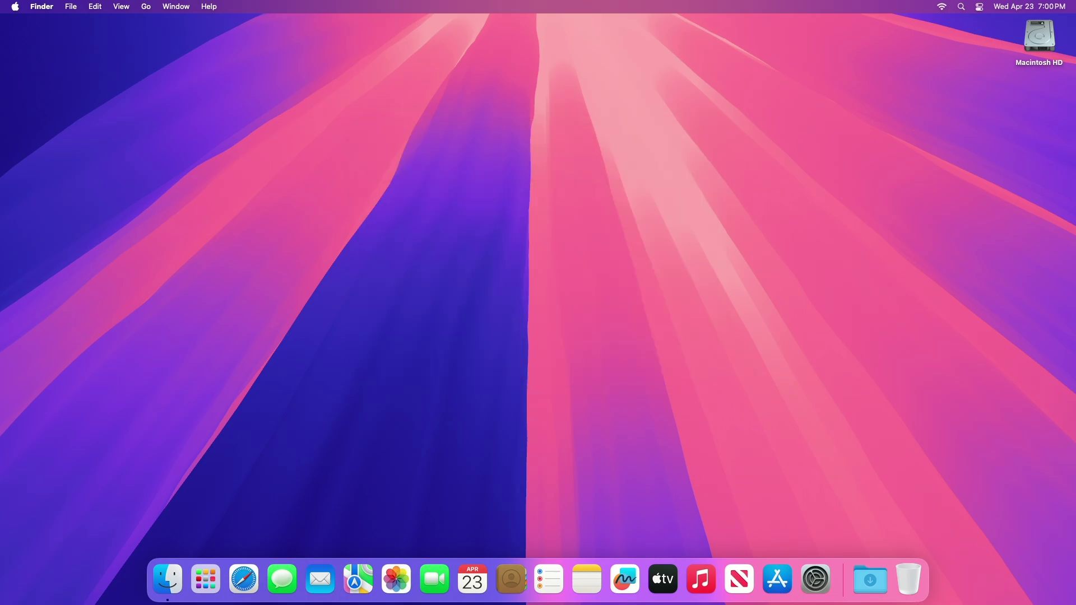